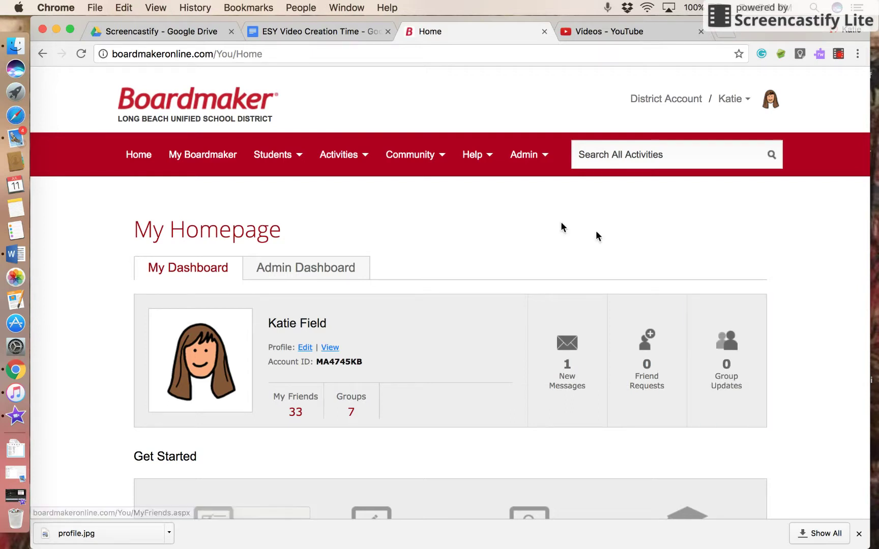
# In Browse Members, filter to My Organization Only, review the list, then turn the filter off
pyautogui.click(419, 159)
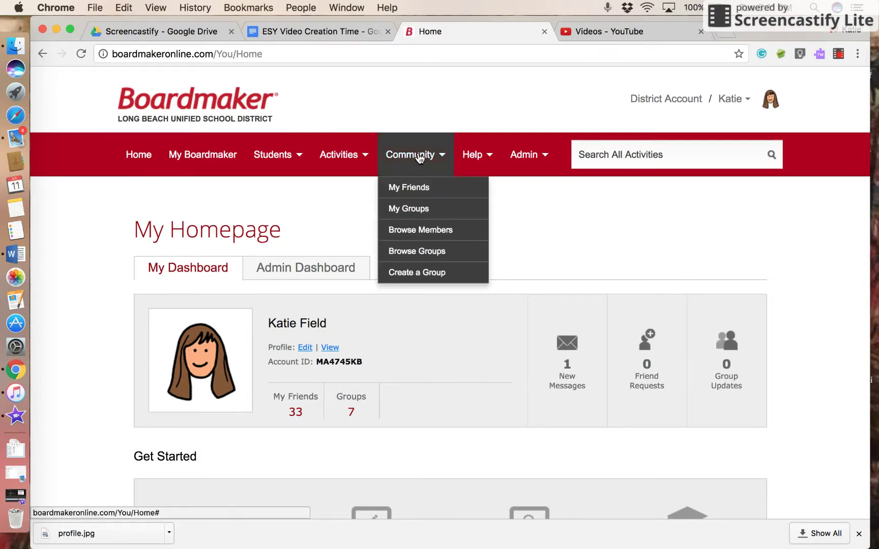
pyautogui.click(445, 232)
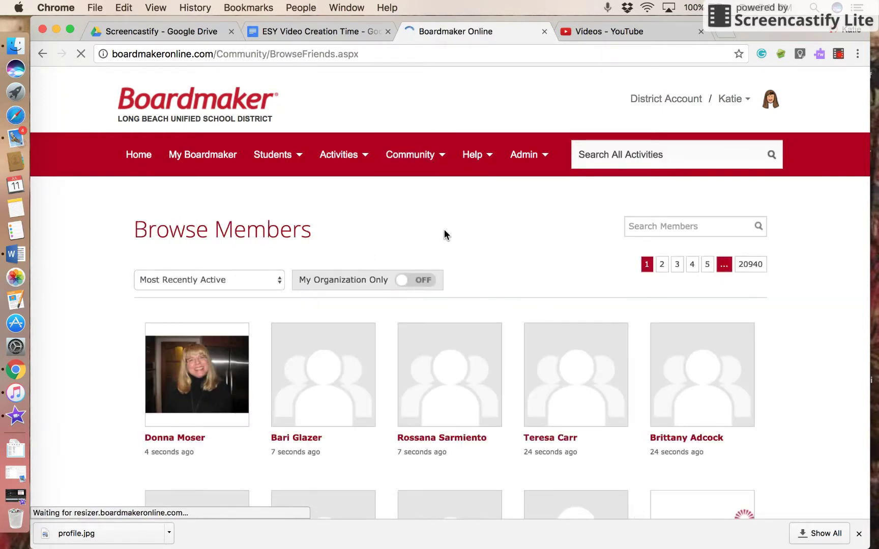
pyautogui.click(408, 281)
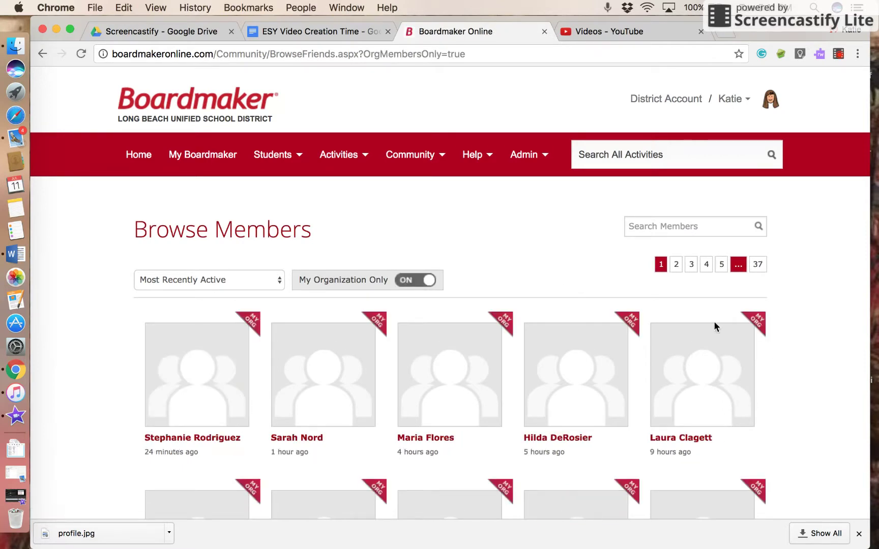
pyautogui.scroll(-3, 797, 364)
pyautogui.scroll(-6, 798, 364)
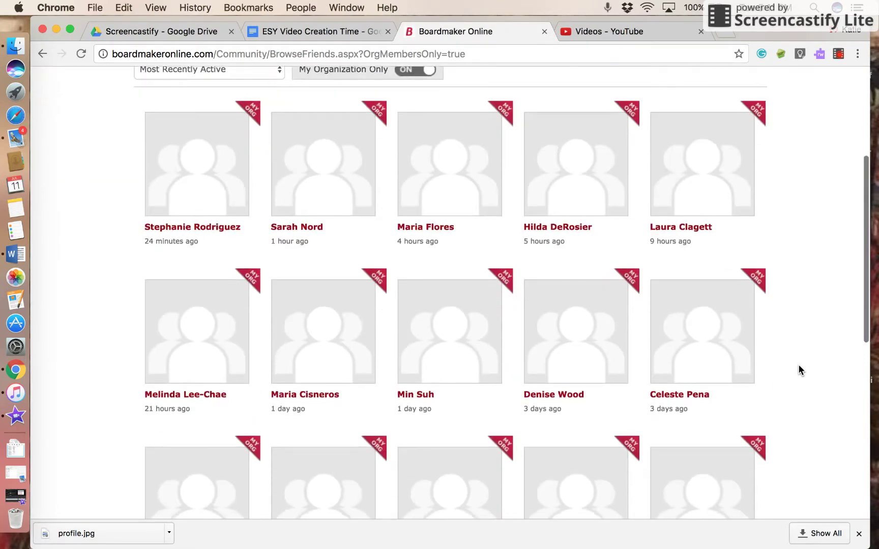
pyautogui.scroll(-3, 798, 364)
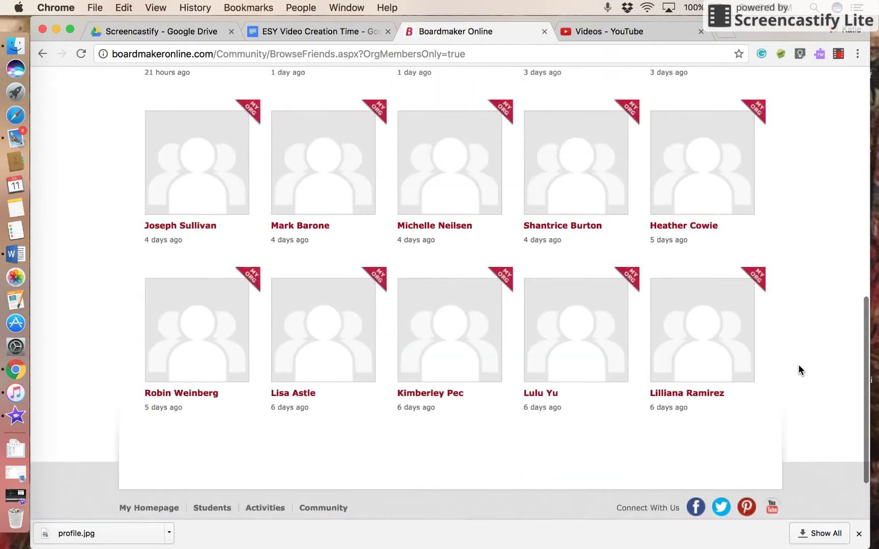
pyautogui.scroll(10, 797, 364)
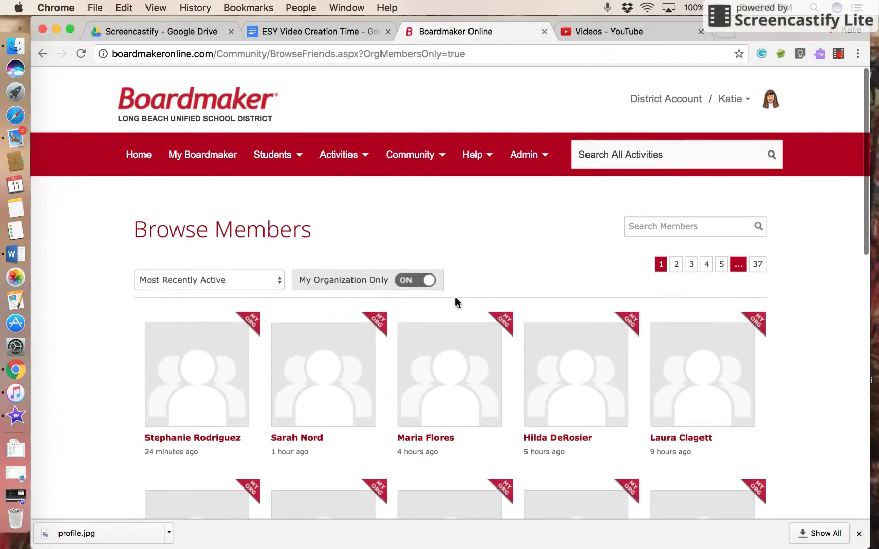
pyautogui.click(431, 284)
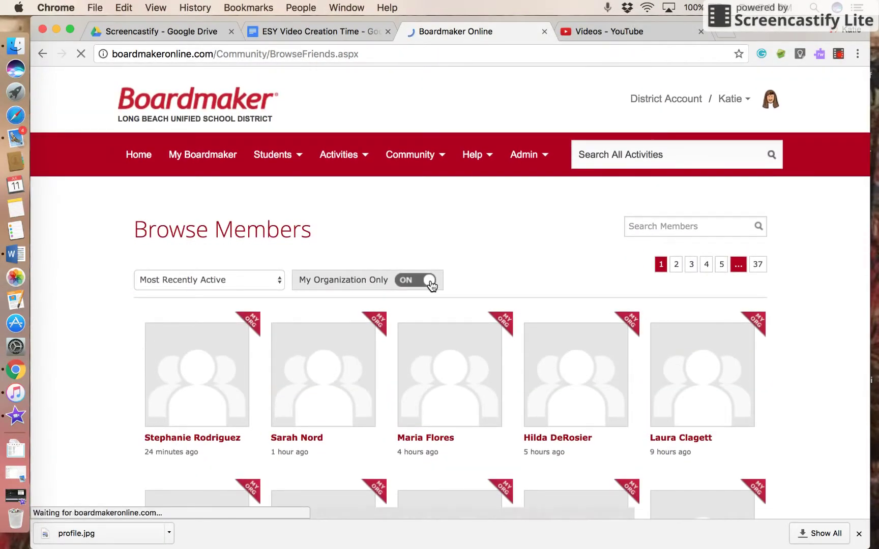
# Search members by the member's full name and open their profile from the results
pyautogui.click(703, 227)
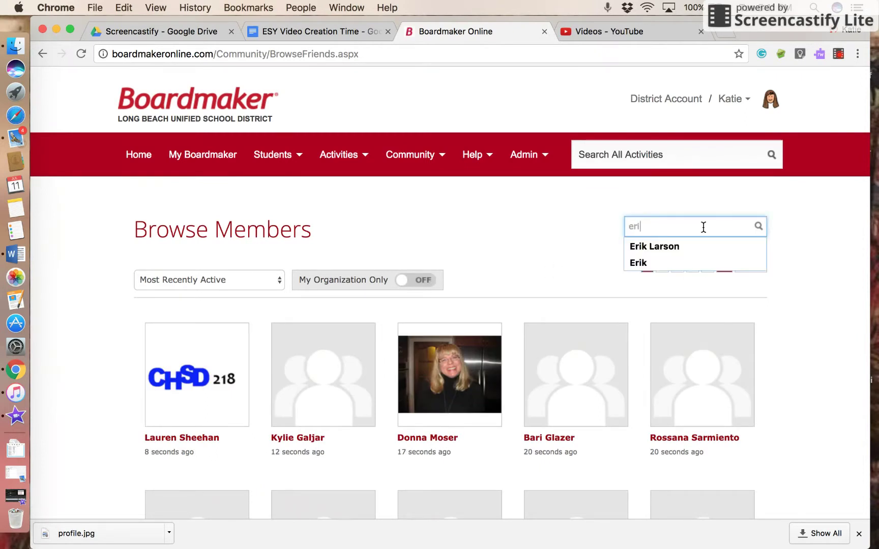
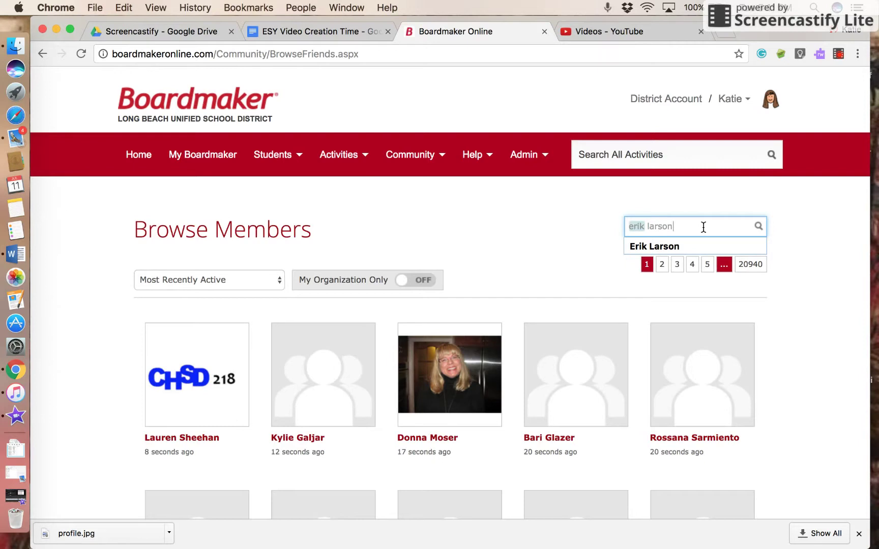
pyautogui.press('Return')
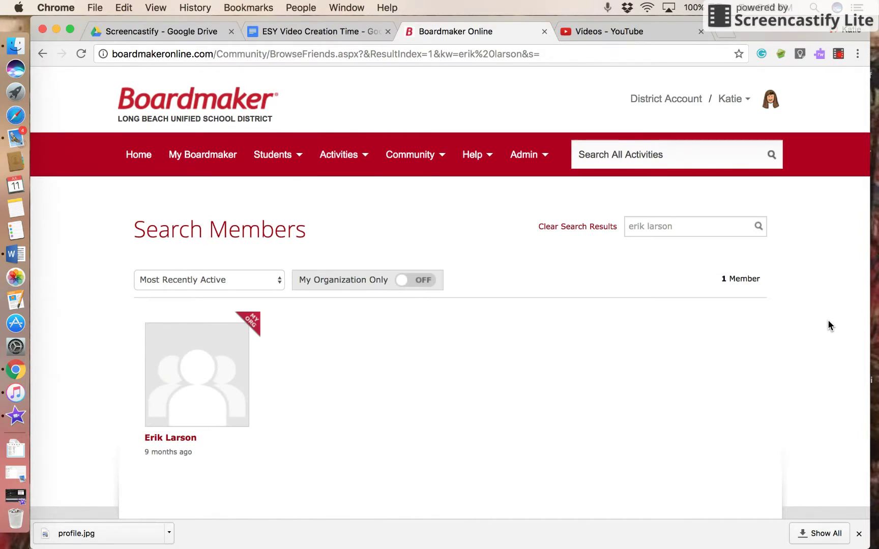
pyautogui.click(159, 439)
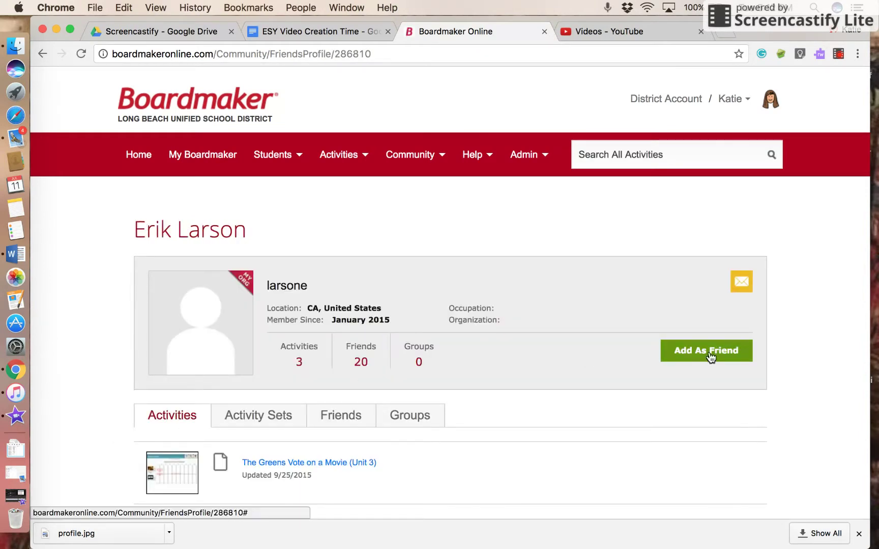
# Send the member a friend request, then return to My Homepage and My Activities
pyautogui.click(711, 358)
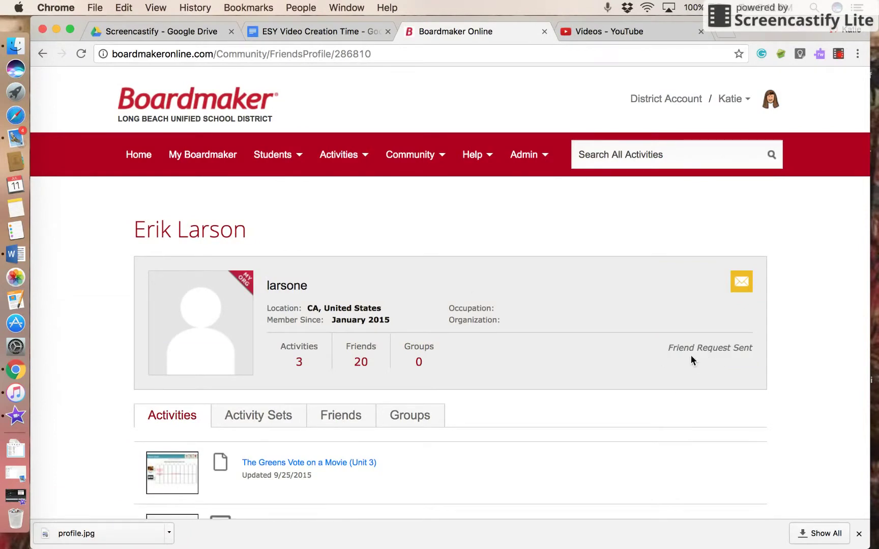
pyautogui.click(142, 155)
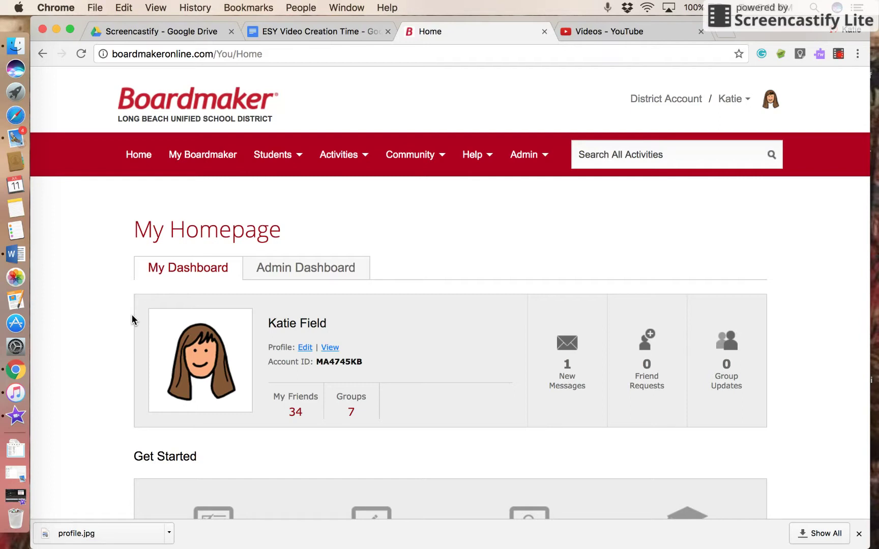
pyautogui.click(204, 161)
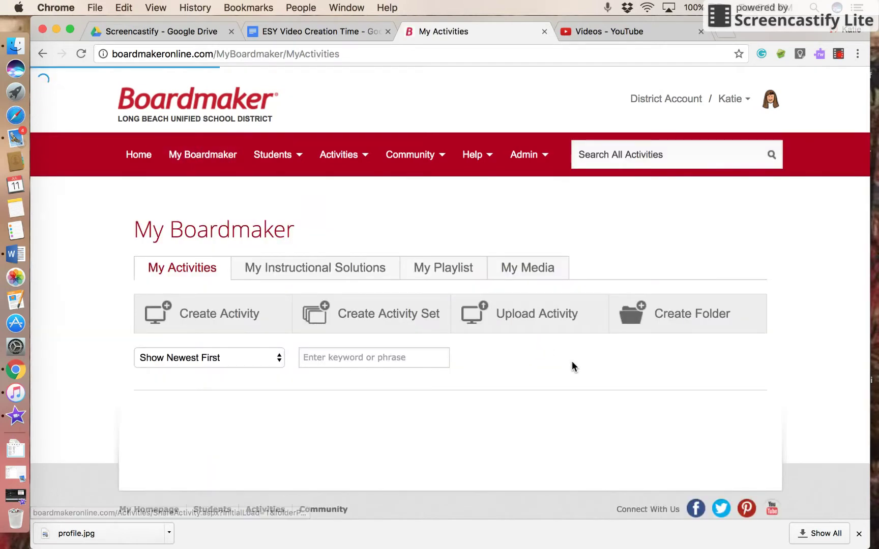
# Open the Circus Bingo activity from My Activities and bring up its Send to a Friend dialog
pyautogui.scroll(-5, 55, 386)
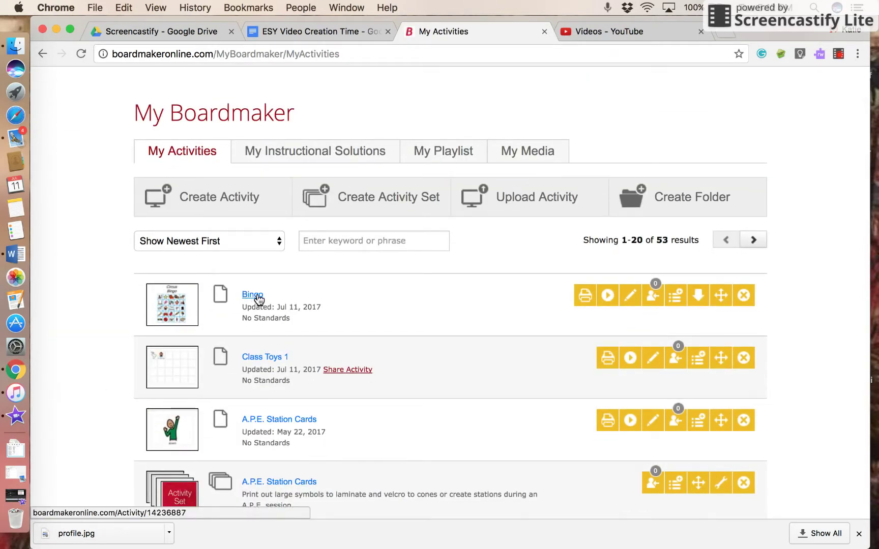
pyautogui.click(252, 295)
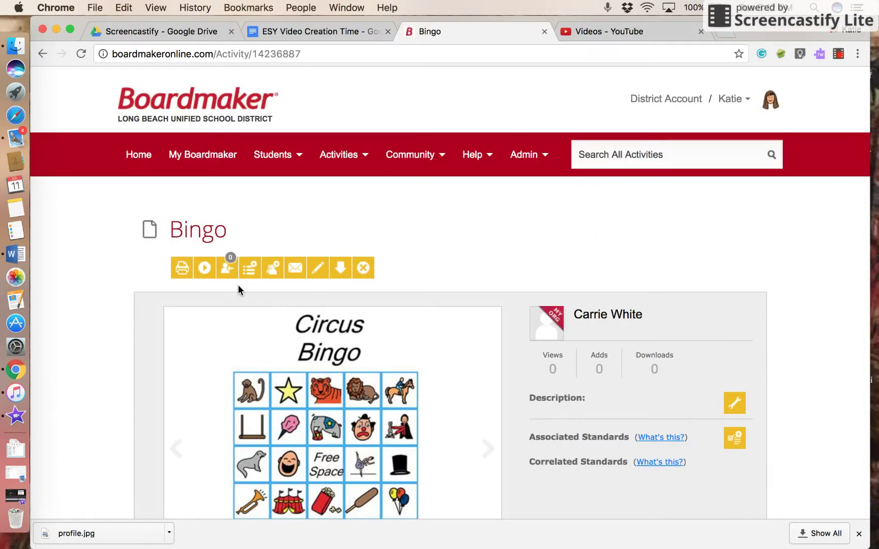
pyautogui.click(296, 269)
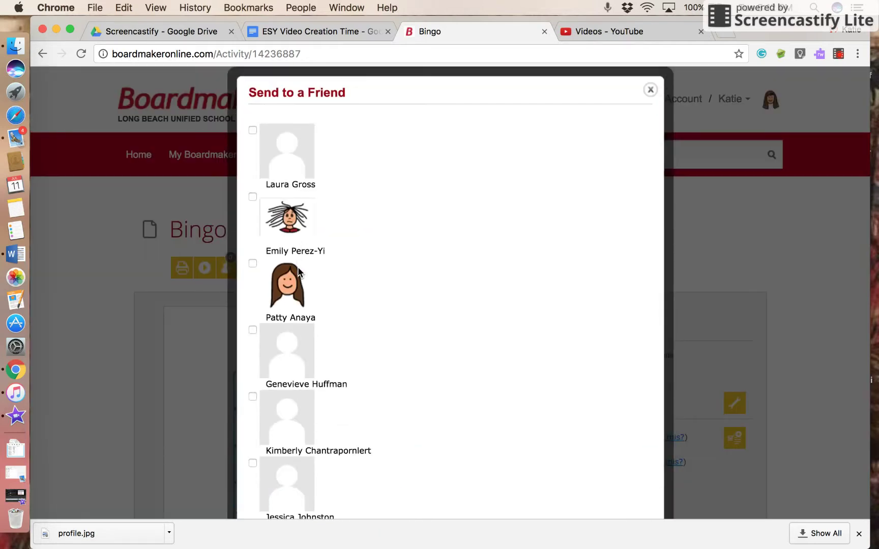
# Select the first two friends in the Send to a Friend list
pyautogui.scroll(-10, 409, 238)
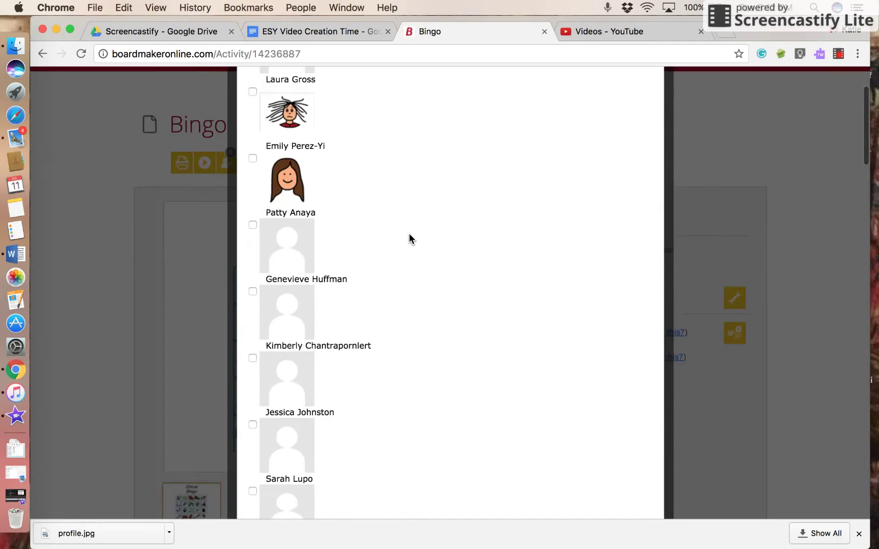
pyautogui.scroll(-15, 409, 236)
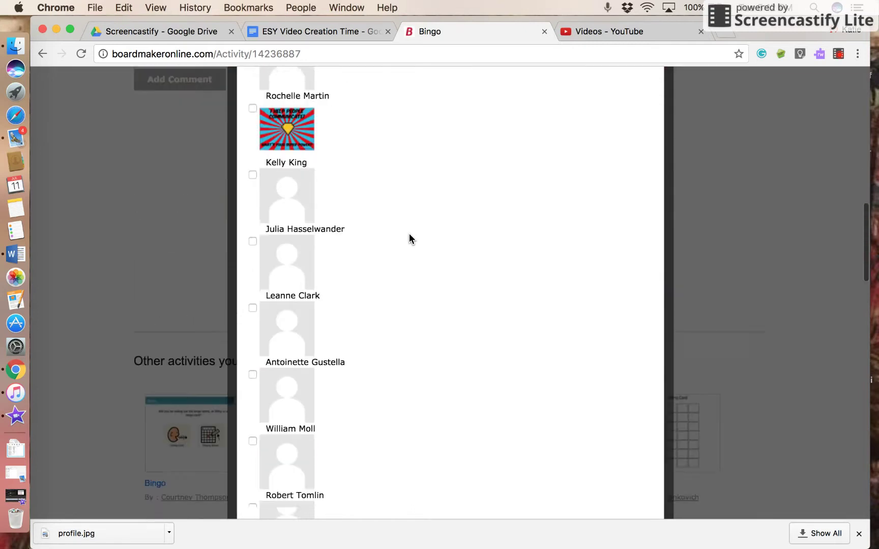
pyautogui.scroll(20, 410, 236)
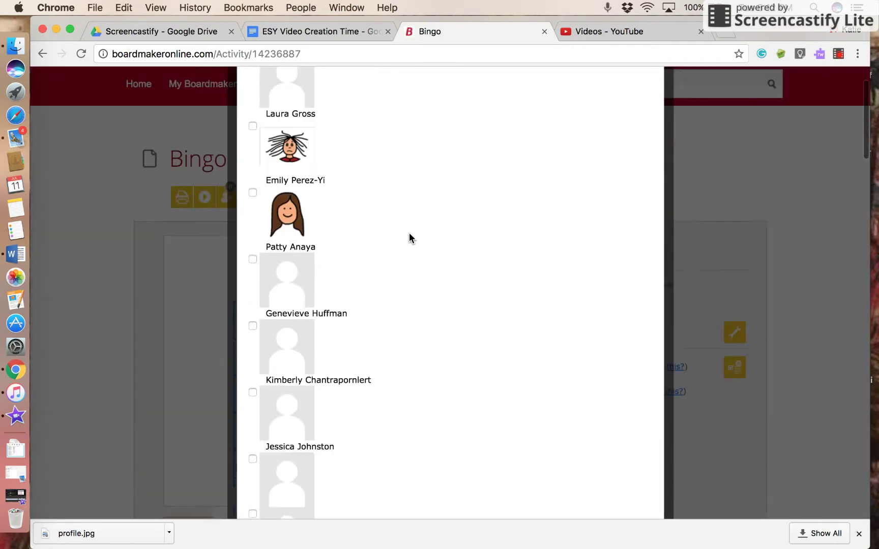
pyautogui.click(253, 131)
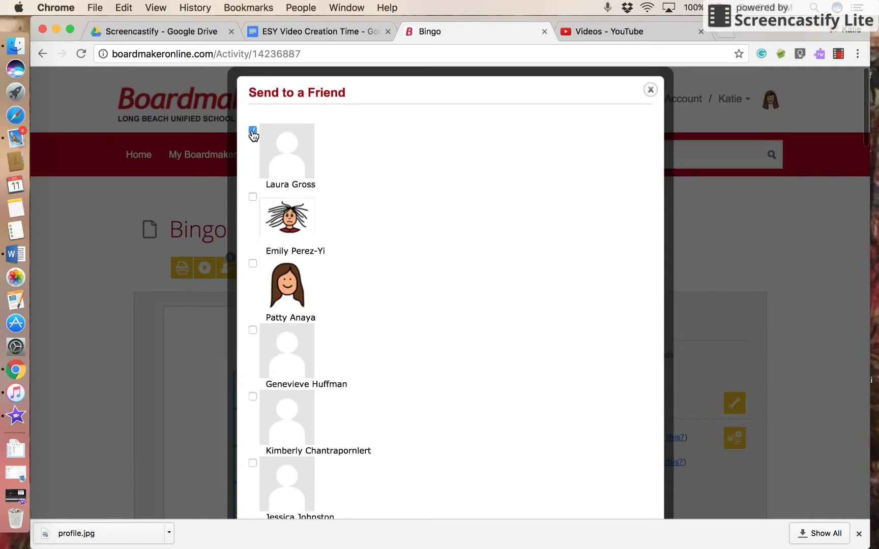
pyautogui.click(253, 196)
# Share the Bingo activity with the selected friends and return to My Homepage
pyautogui.scroll(-5, 417, 299)
pyautogui.scroll(-20, 417, 299)
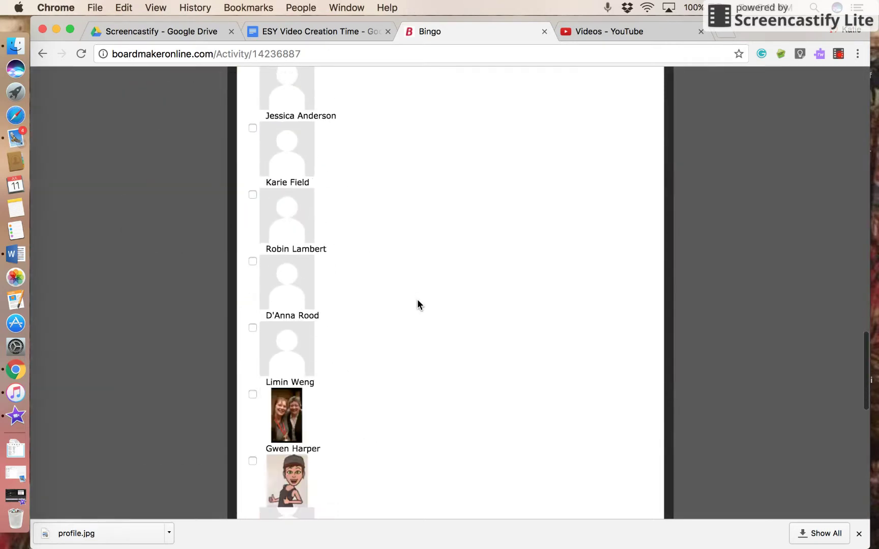
pyautogui.click(349, 318)
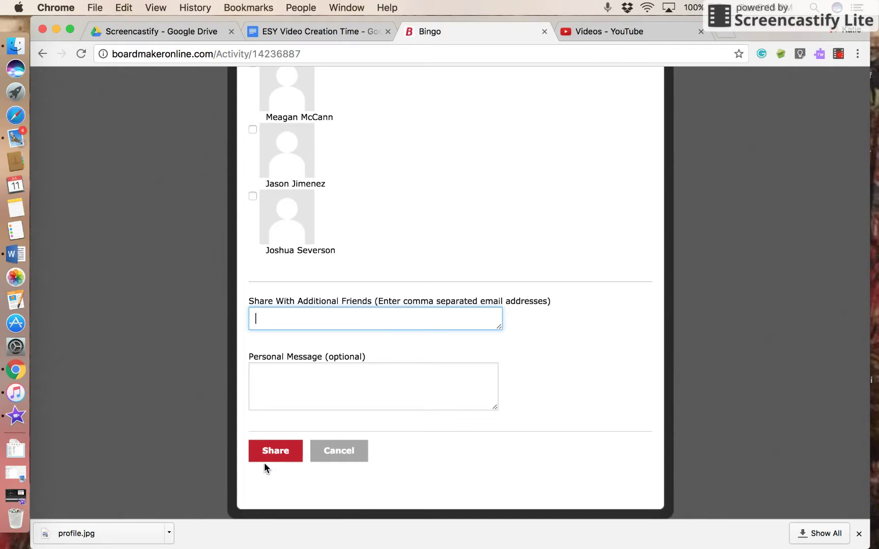
pyautogui.click(277, 454)
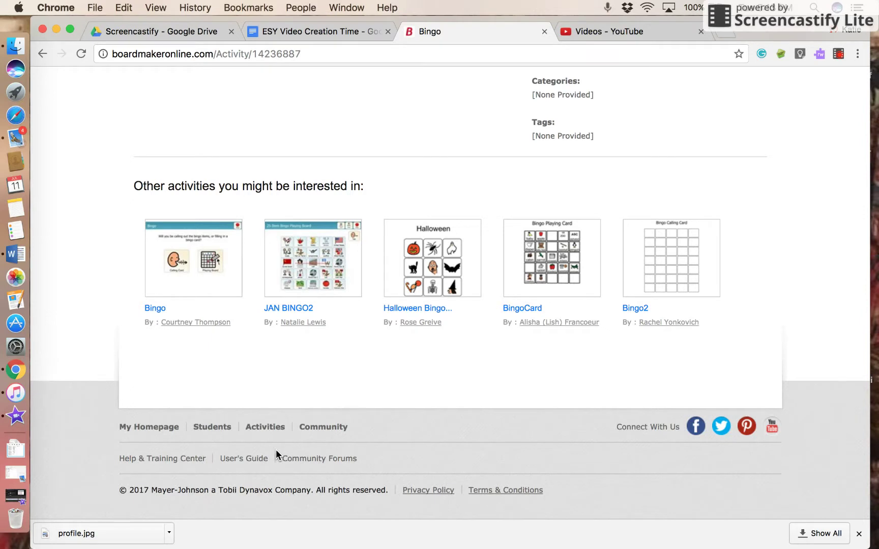
pyautogui.scroll(15, 59, 263)
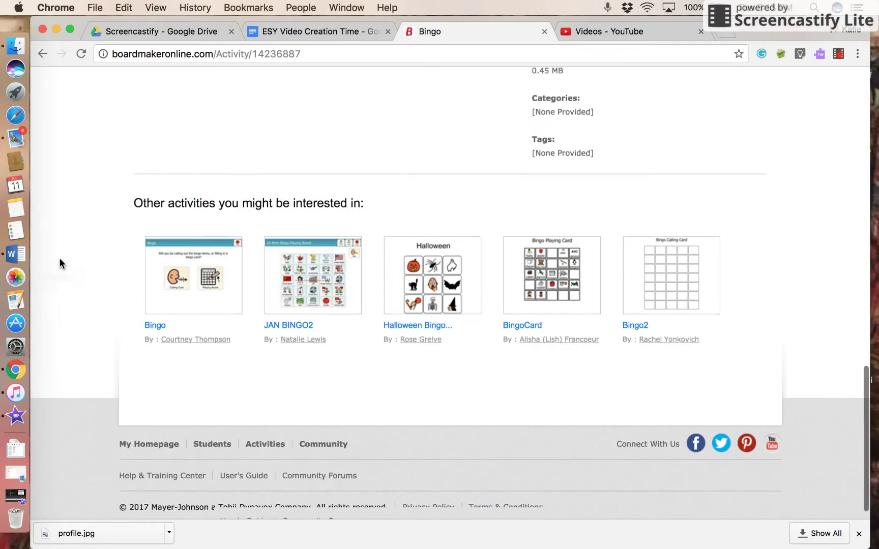
pyautogui.click(149, 118)
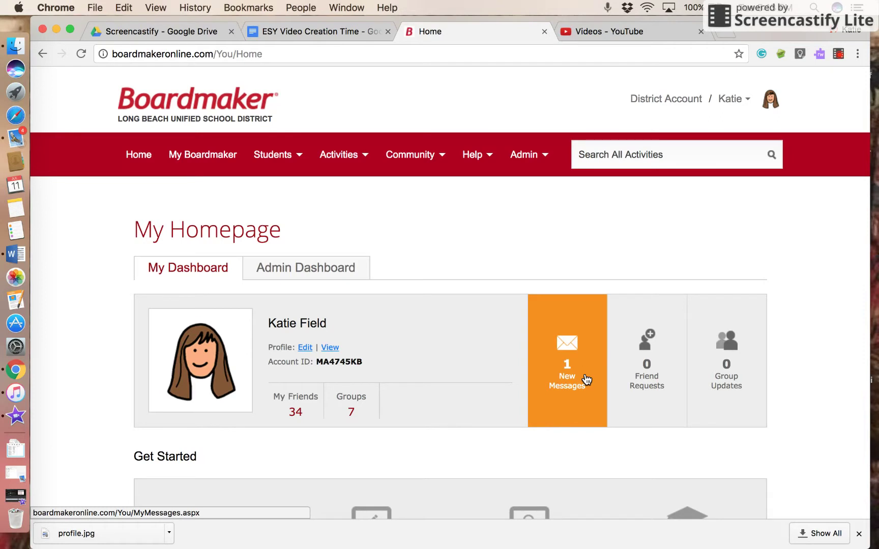
# Read the new message 'Check Out A File From A Friend' and open its Bathroom activity link
pyautogui.click(570, 359)
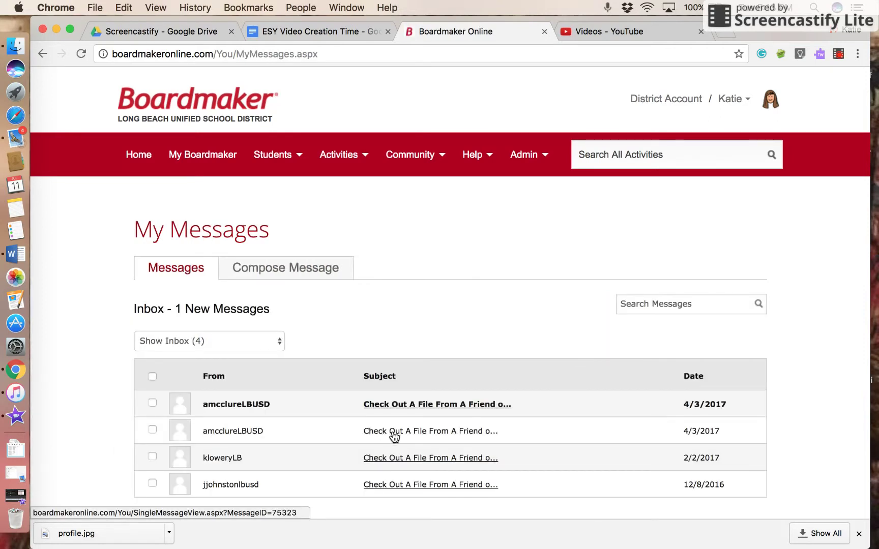
pyautogui.click(393, 434)
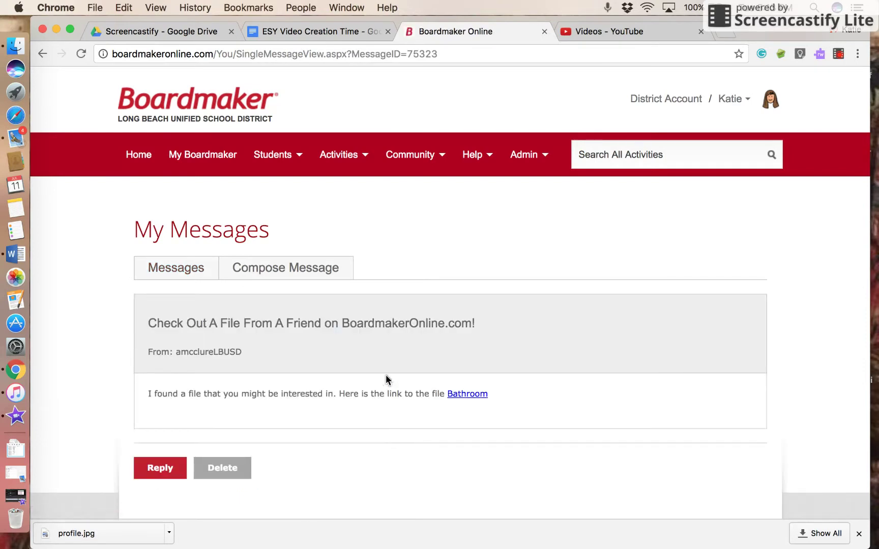
pyautogui.click(473, 394)
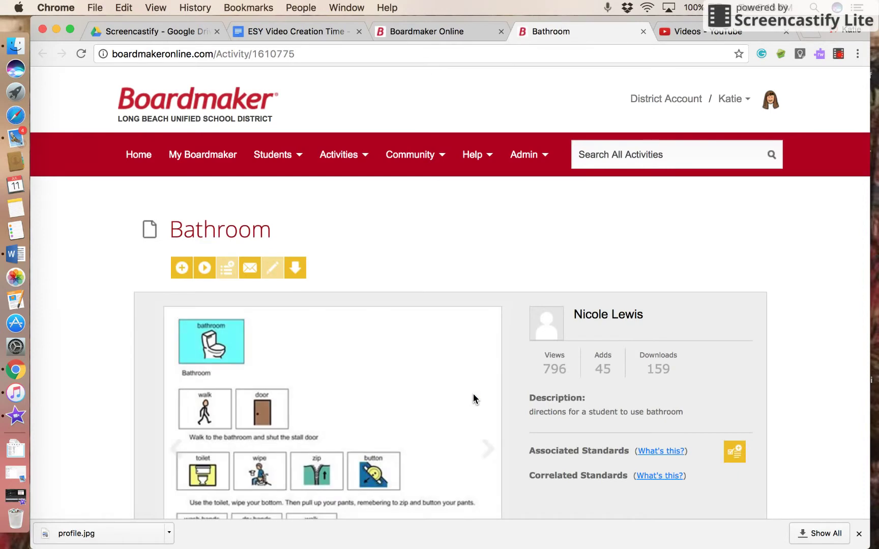
# Add the shared Bathroom activity and confirm it heads My Activities above Bingo
pyautogui.click(182, 268)
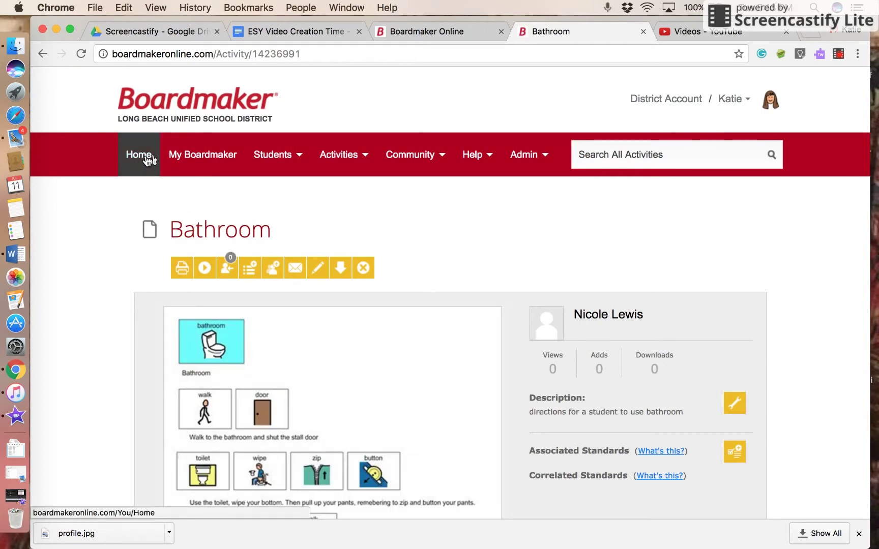
pyautogui.click(218, 155)
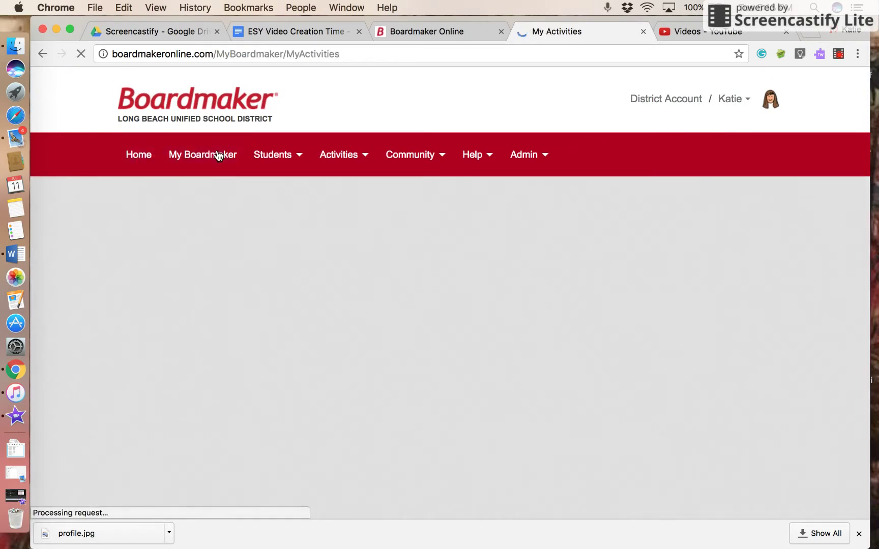
pyautogui.scroll(-2, 117, 359)
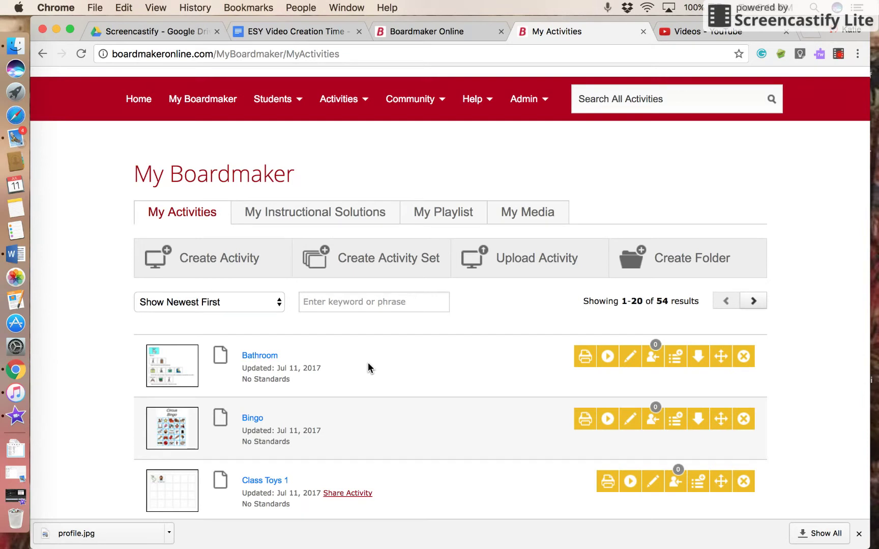
pyautogui.moveTo(473, 101)
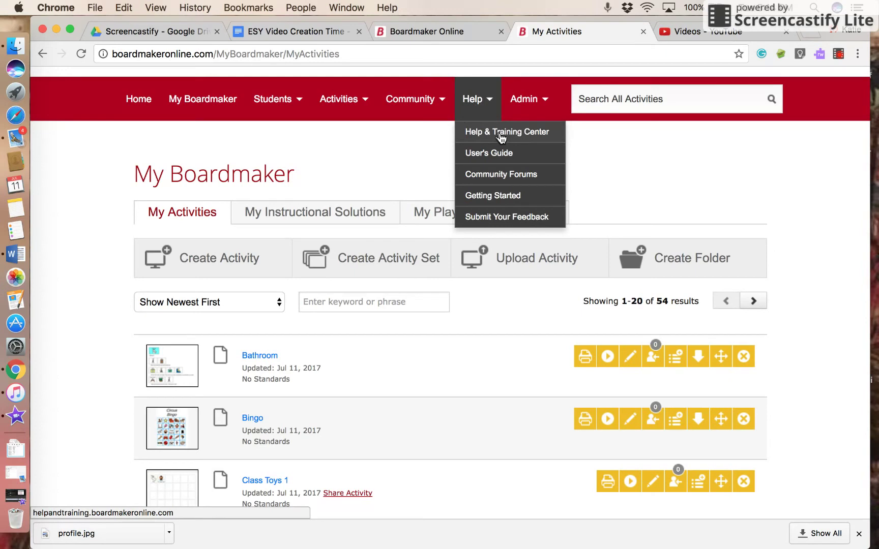
# Open the Help & Training Center from the Help menu and browse its topics
pyautogui.click(512, 134)
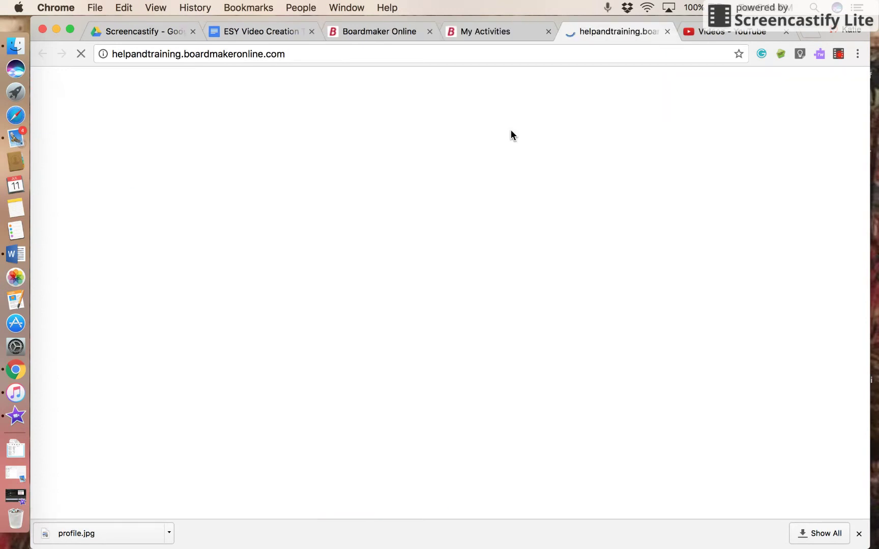
pyautogui.scroll(-5, 101, 320)
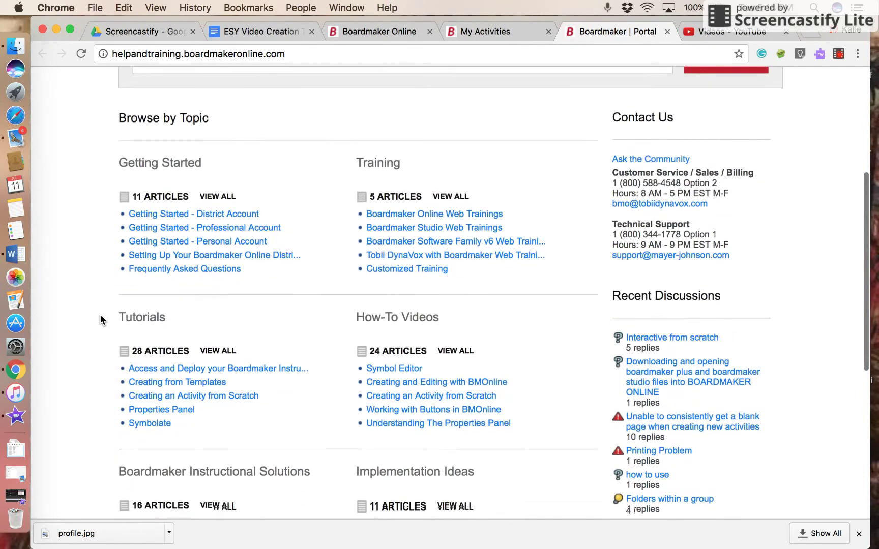
pyautogui.scroll(10, 101, 318)
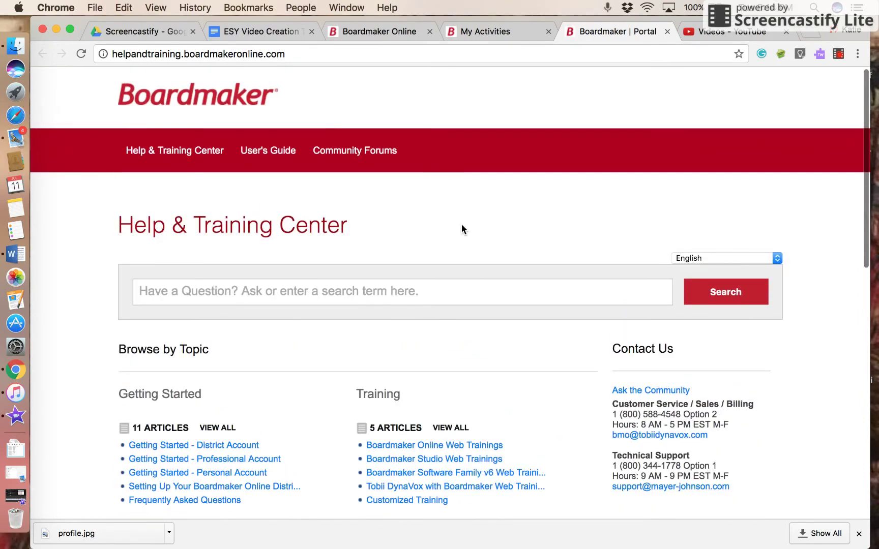
pyautogui.scroll(1, 535, 222)
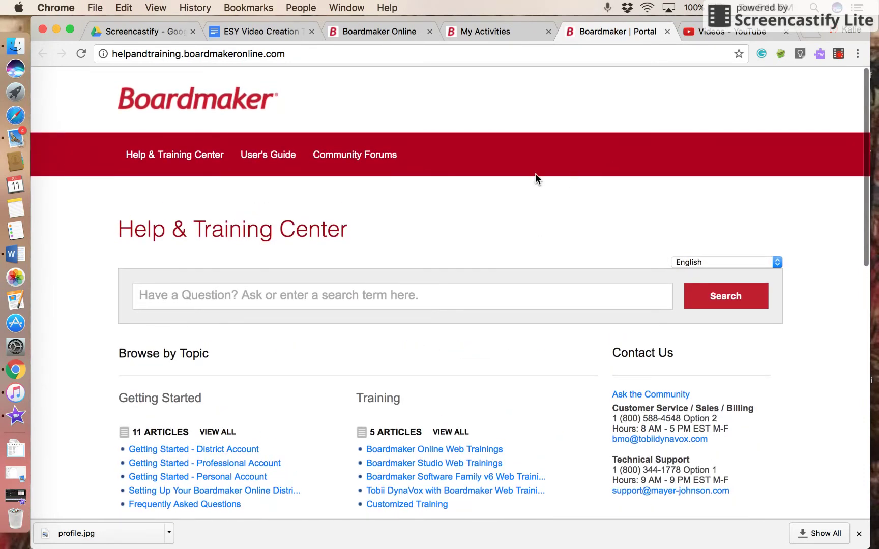